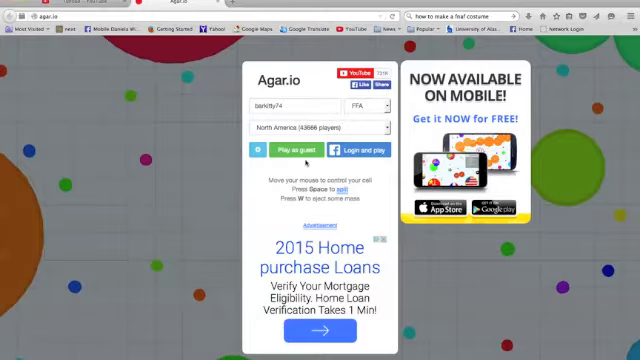
Play a guest round as barkitty74, splitting the cell, until it dies after 46 seconds at mass 46.
{"action": "left_click", "coordinate": [296, 150]}
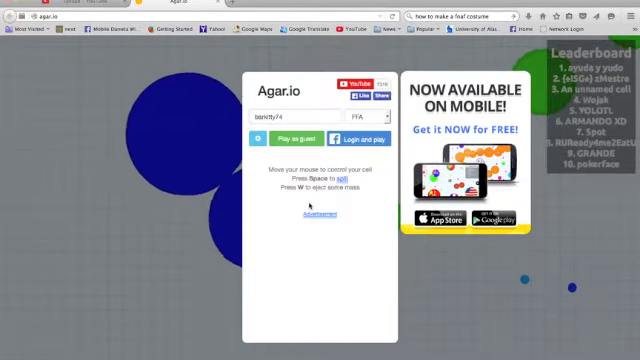
{"action": "left_click", "coordinate": [286, 146]}
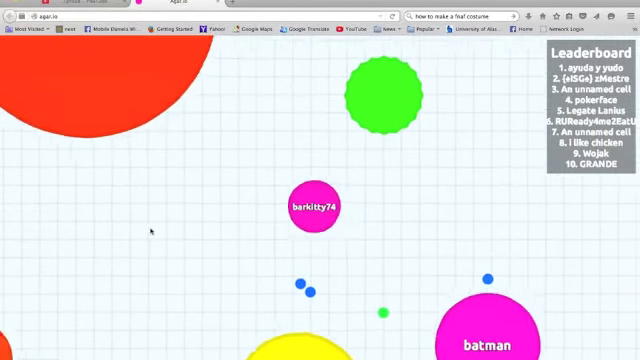
{"action": "key", "text": "space"}
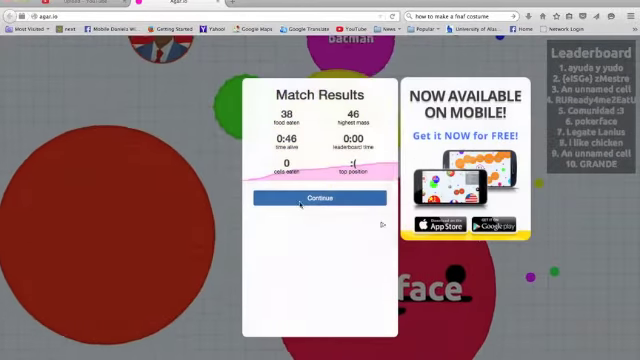
Dismiss the Match Results and start a fresh guest round as barkitty74.
{"action": "left_click", "coordinate": [305, 198]}
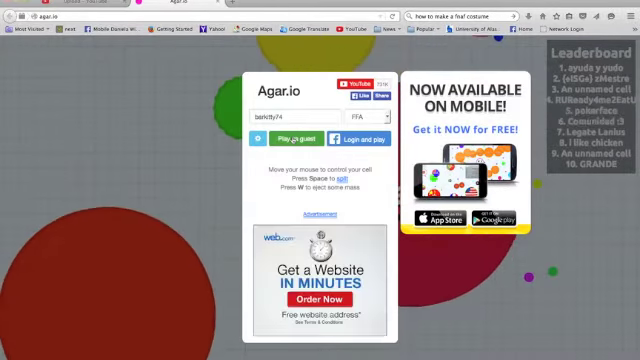
{"action": "left_click", "coordinate": [285, 138]}
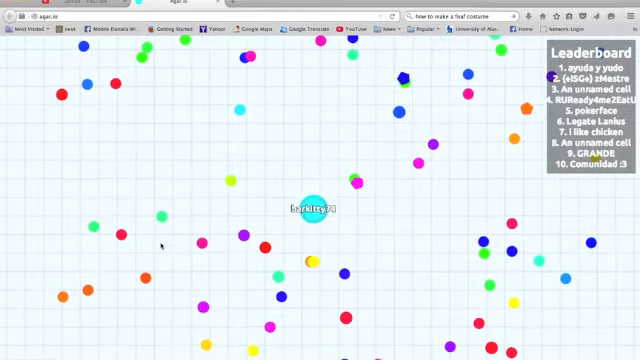